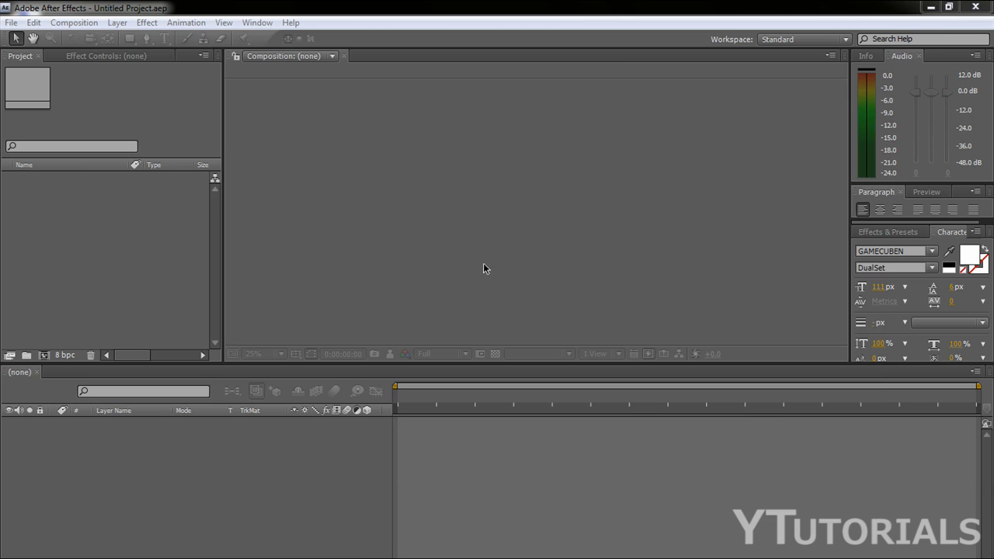
Create a new project with a five-minute 1280×720, 60 fps composition named 'Intro'.
click(7, 22)
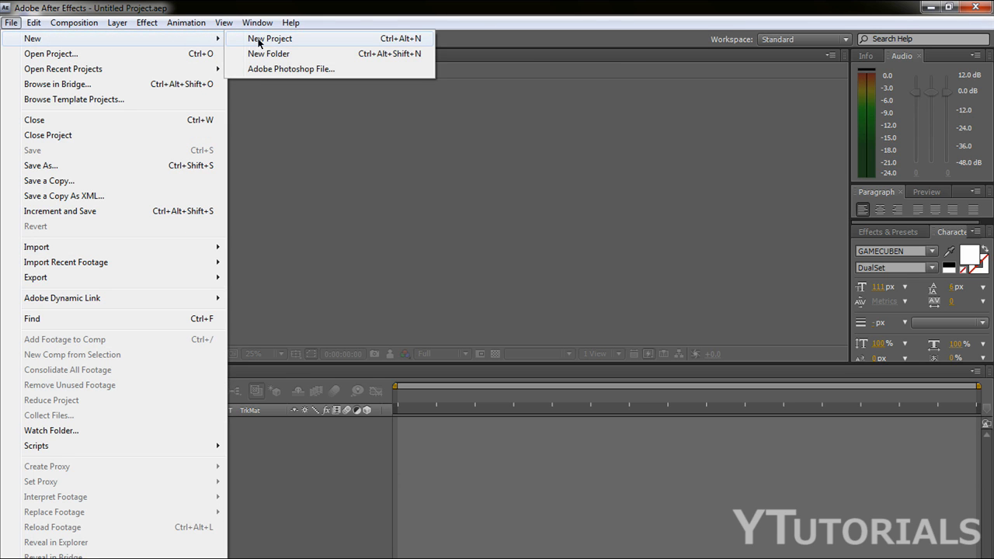
click(256, 37)
click(78, 23)
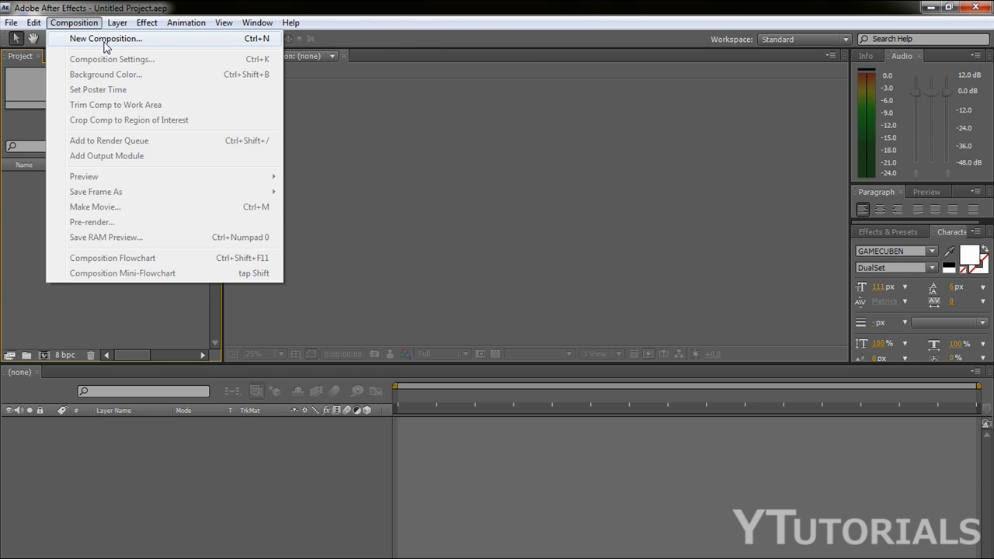
click(106, 44)
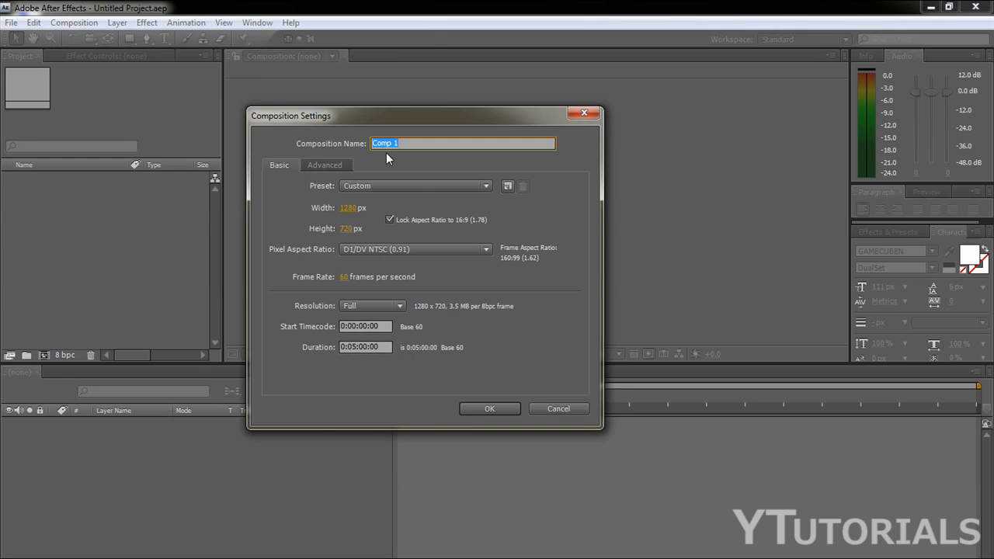
text(Intro)
click(489, 407)
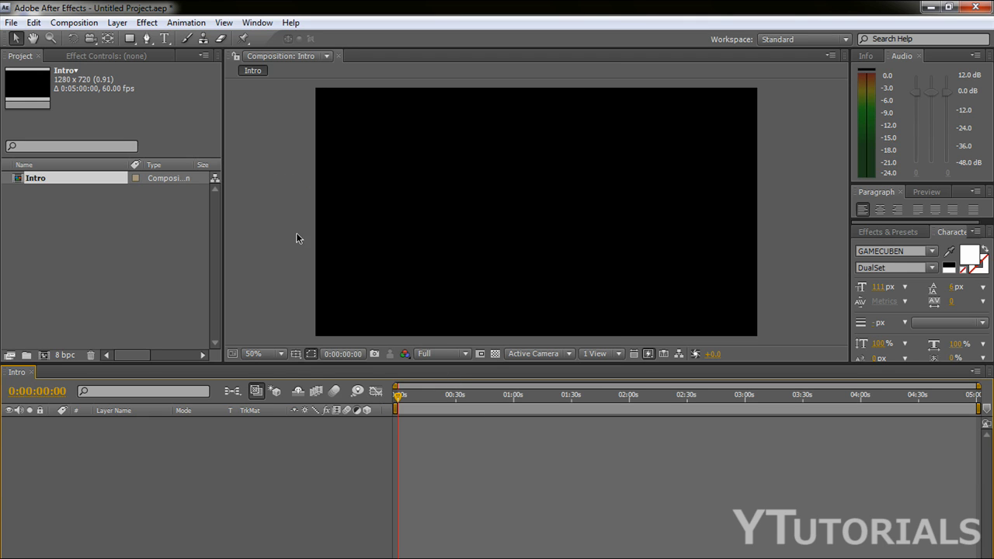
Add a black solid at comp size, 1280×720, named 'Lens Flare' to Intro.
click(117, 23)
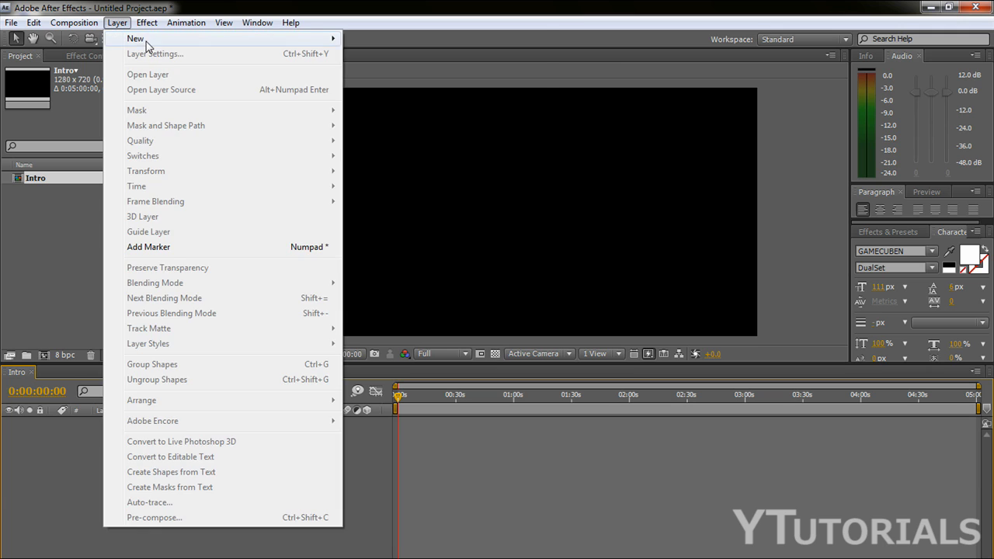
mouse_move(136, 39)
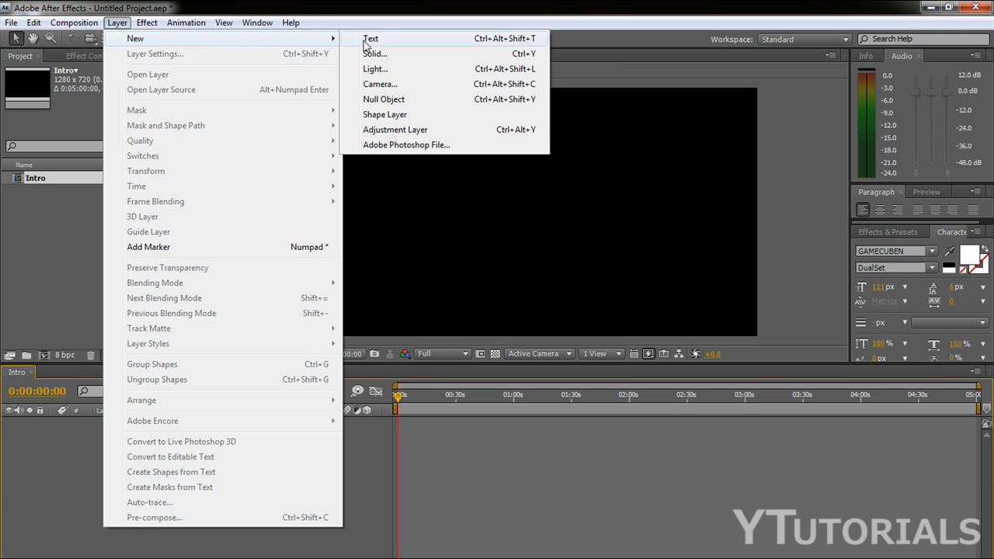
click(374, 54)
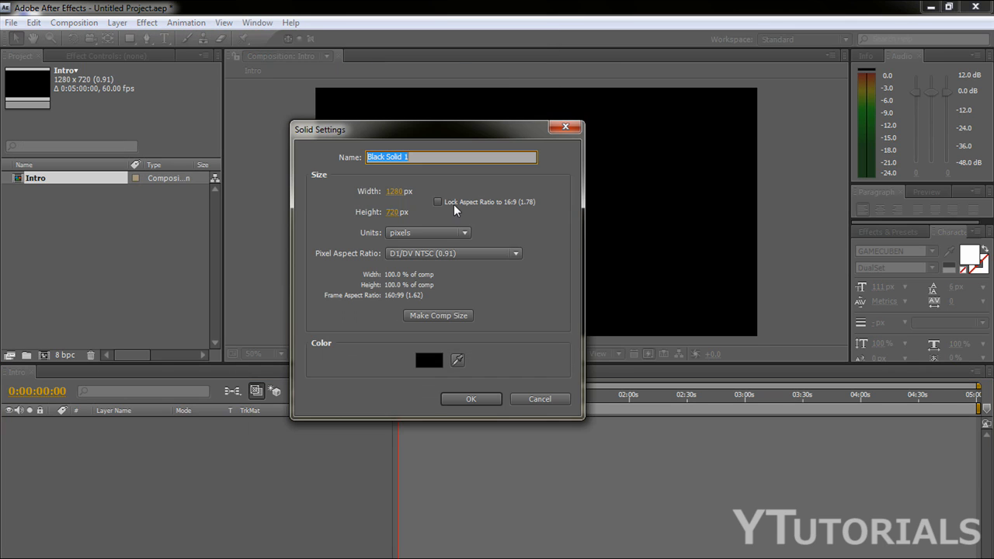
click(442, 319)
text(Lens Flare)
click(474, 398)
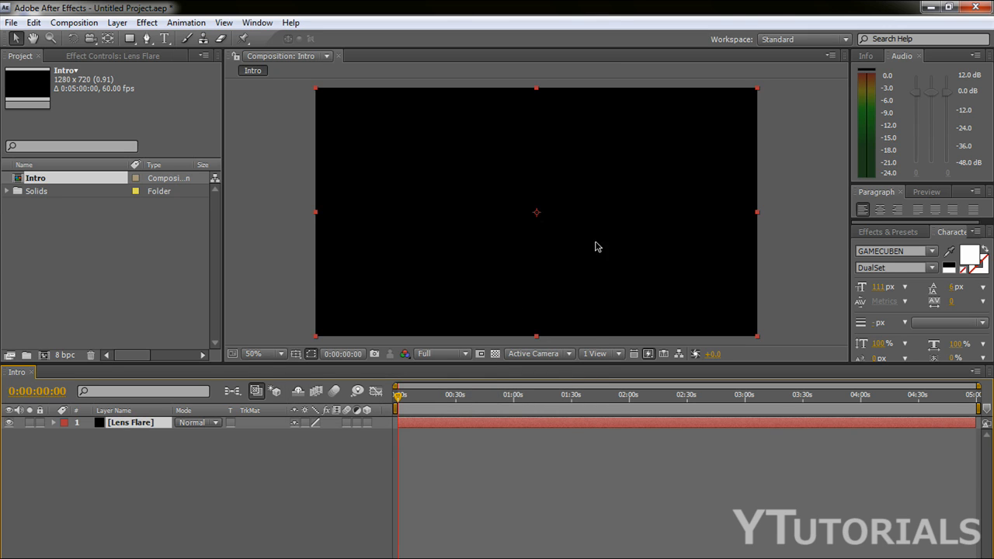
Find 'lens flare' in Effects & Presets and apply Generate > Lens Flare to the black solid.
click(877, 231)
text(lens flare)
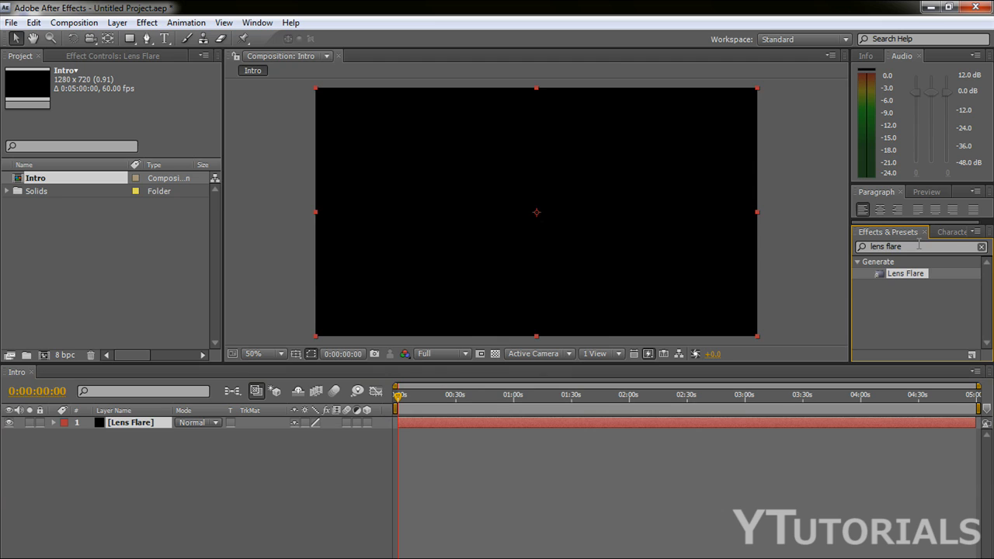
click(814, 242)
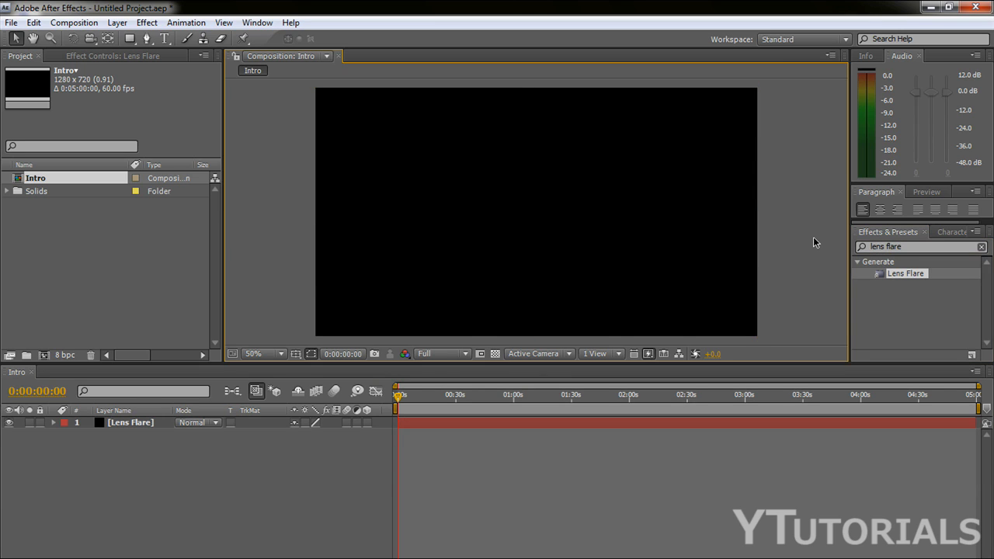
key(s)
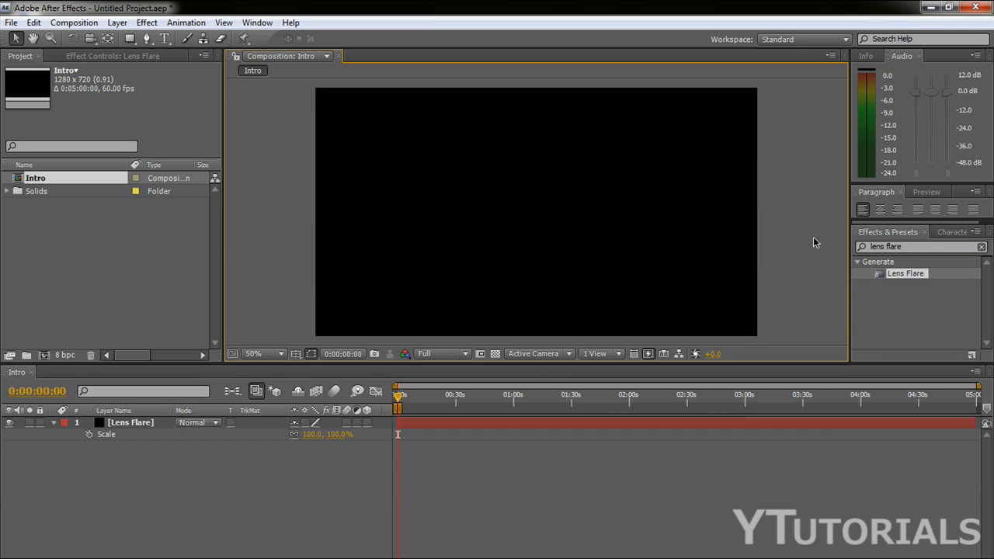
click(897, 247)
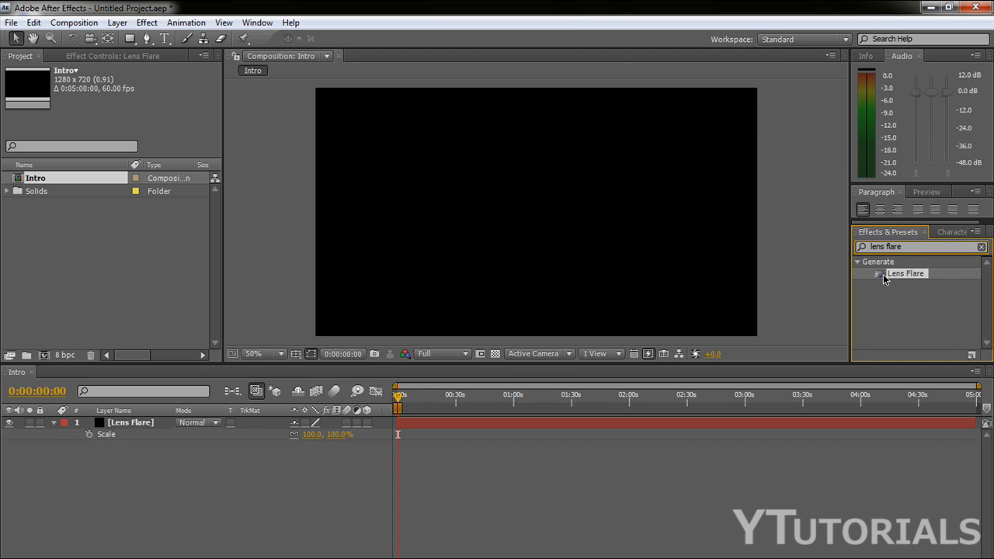
drag(884, 278, 120, 426)
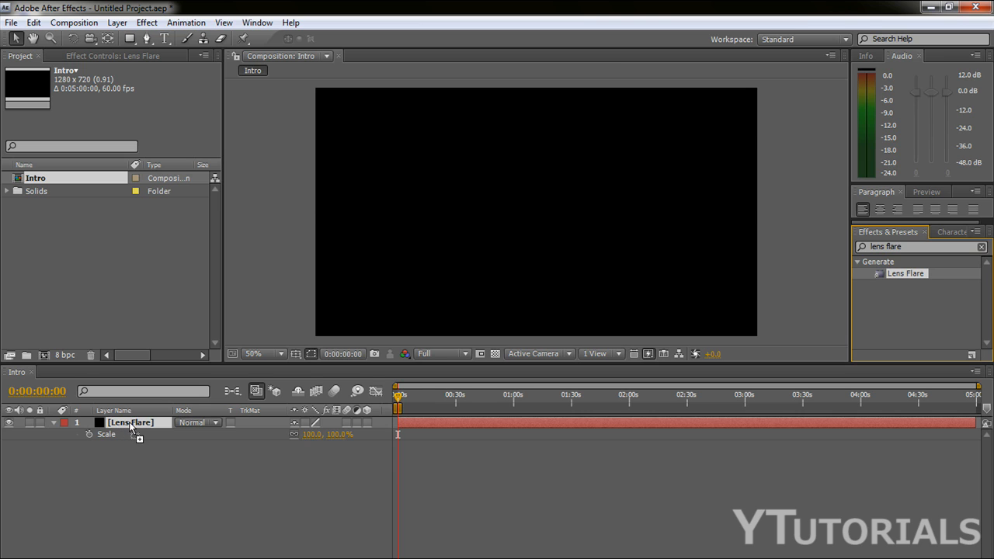
drag(120, 427, 134, 429)
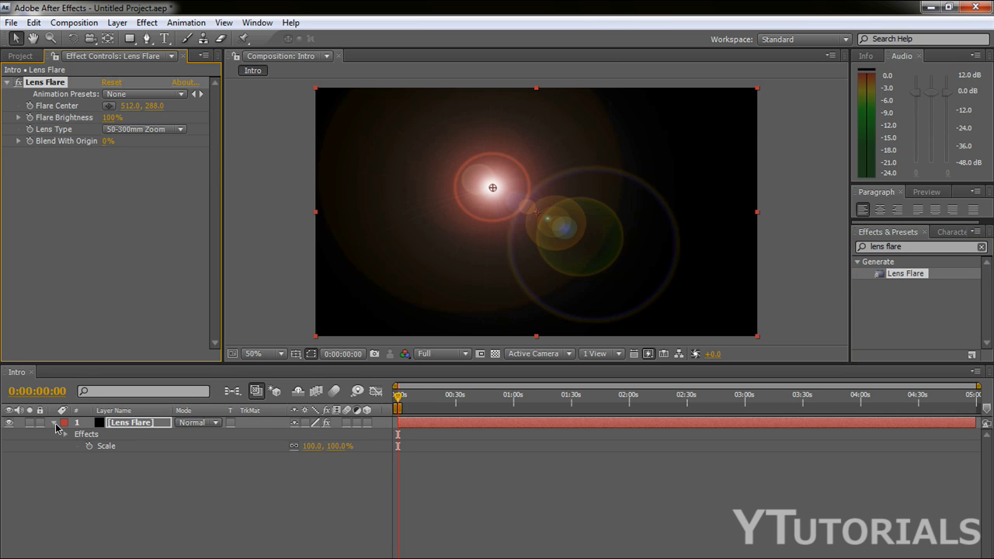
Move the Lens Flare effect's Flare Center to 640, 360.
click(55, 423)
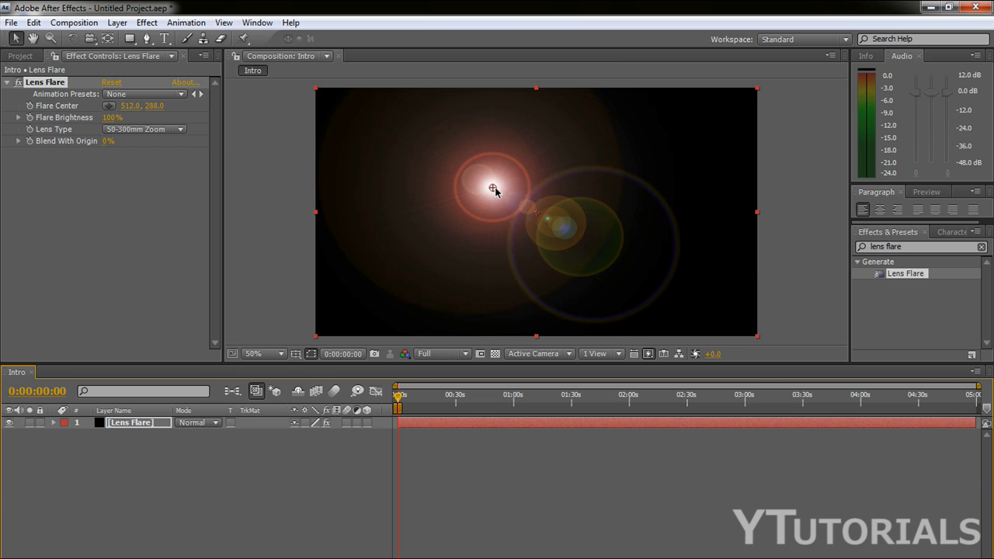
drag(494, 188, 539, 213)
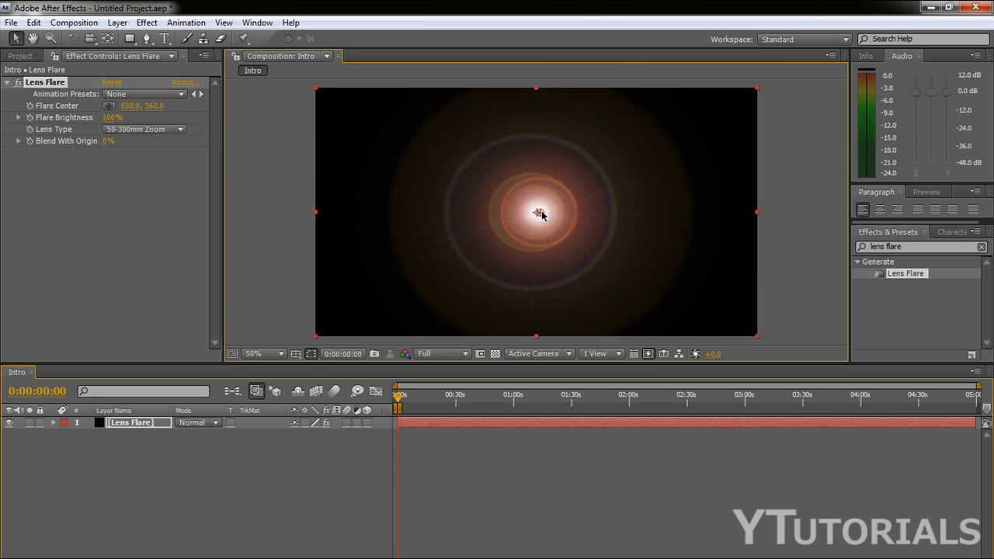
click(128, 108)
text(64)
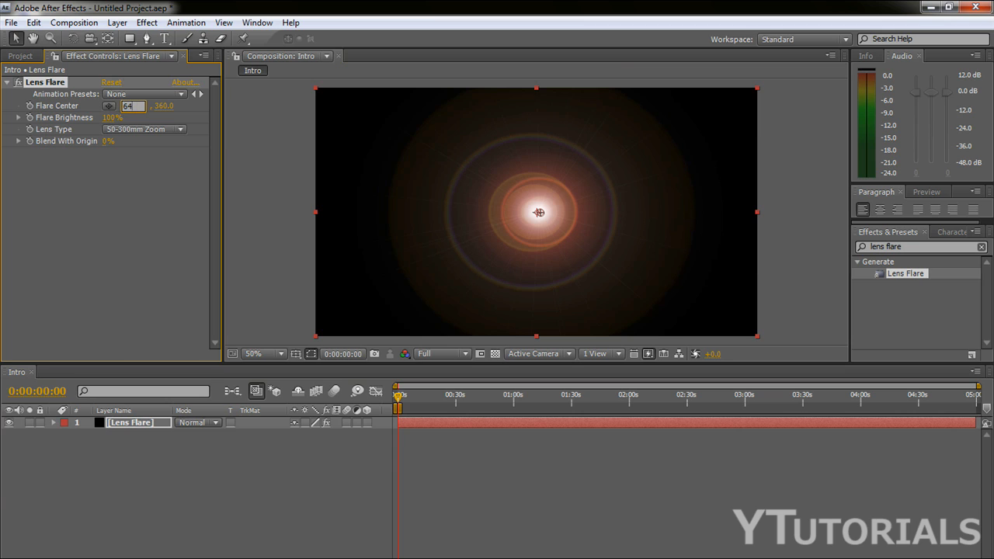
key(Return)
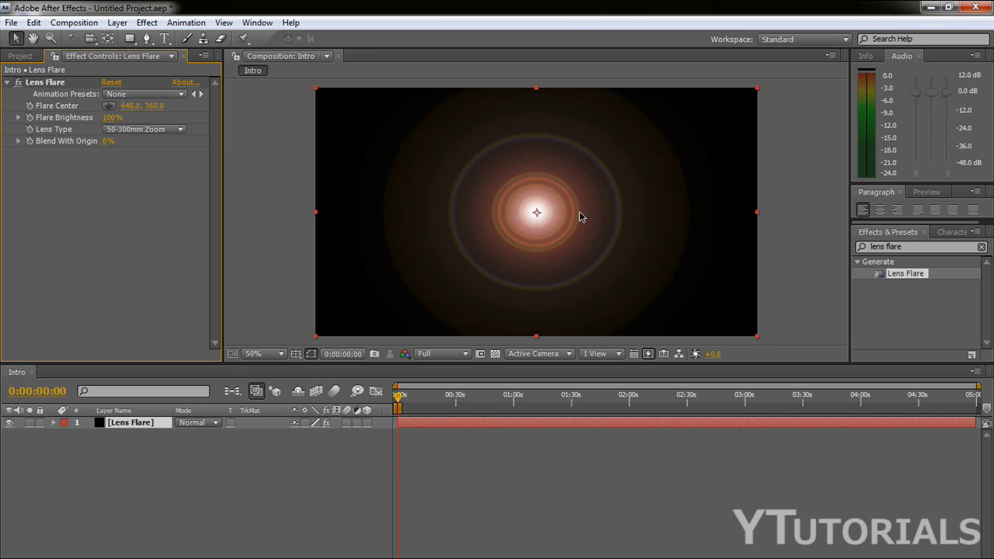
Add a 'YTutorials' text layer and drag it toward the frame centre.
click(164, 39)
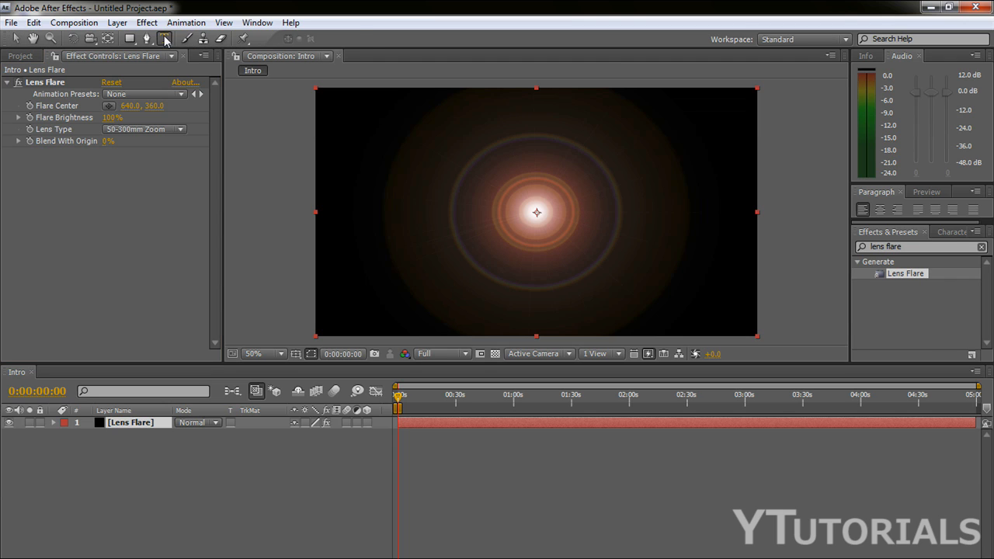
click(448, 205)
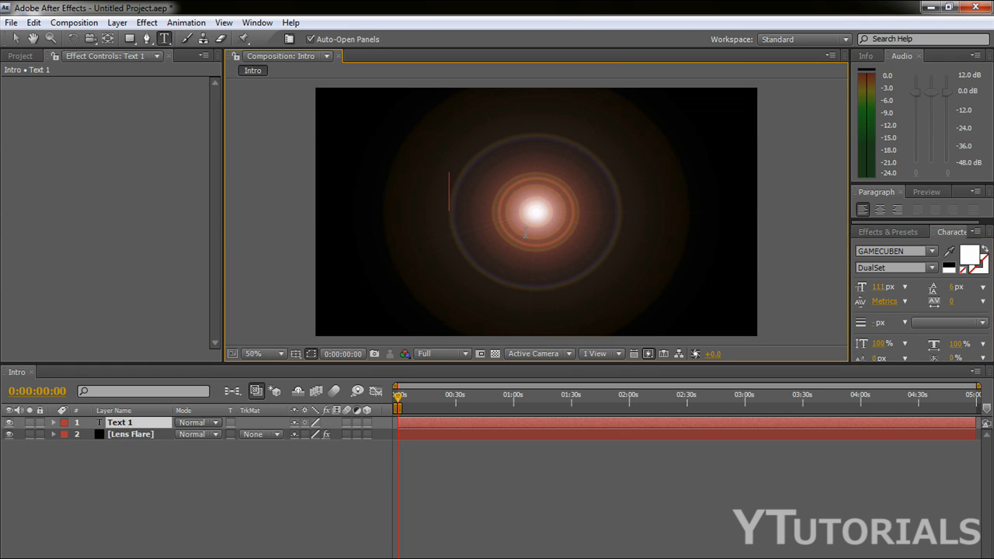
text(Y)
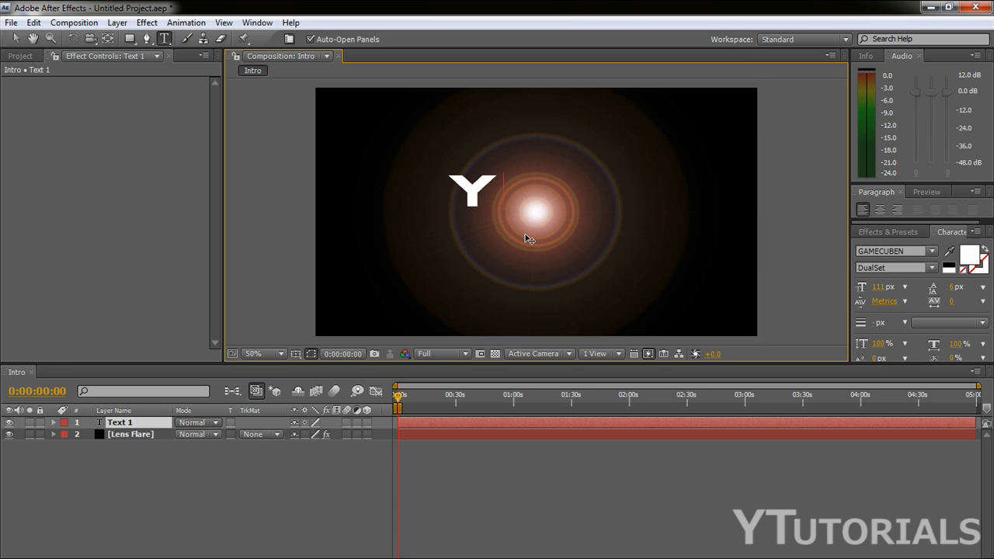
text(Tutor)
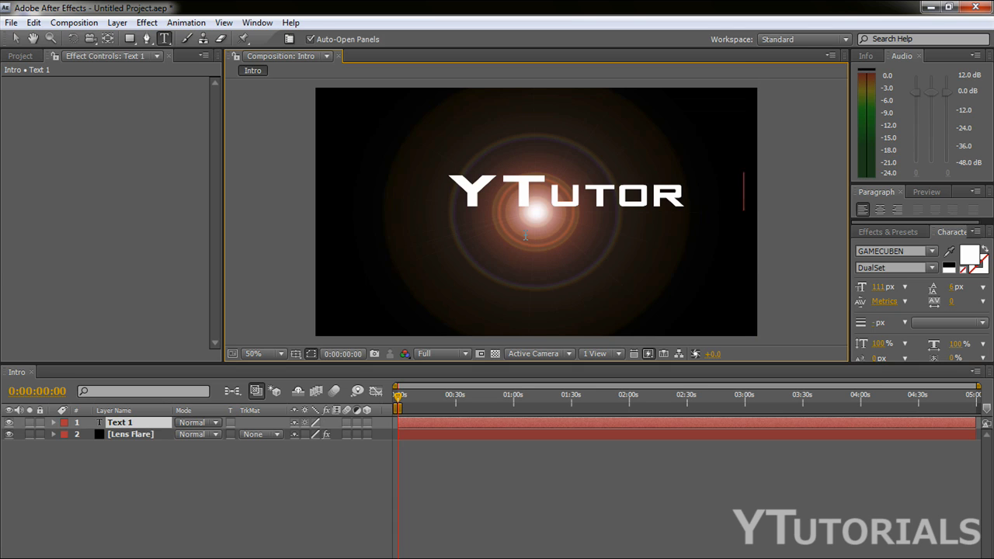
text(ial)
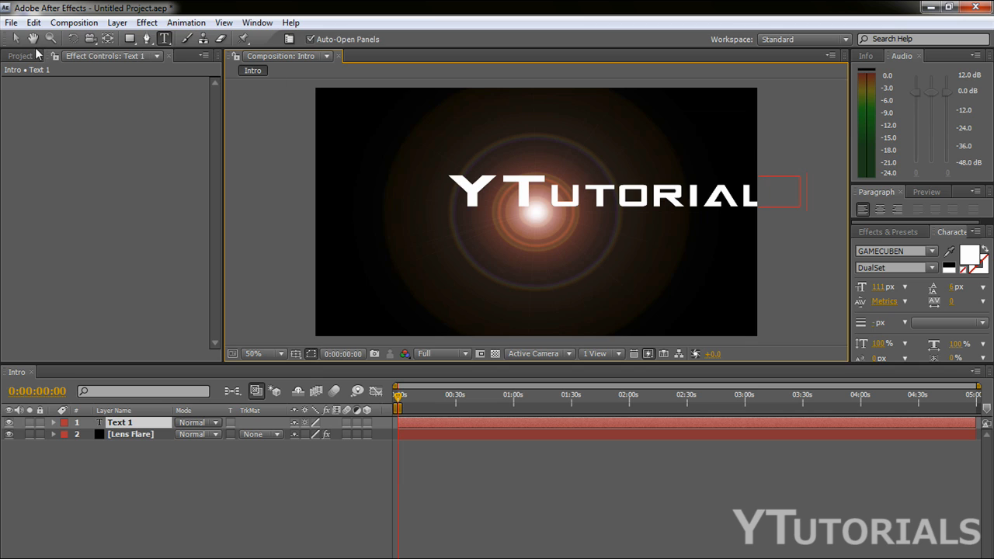
click(16, 38)
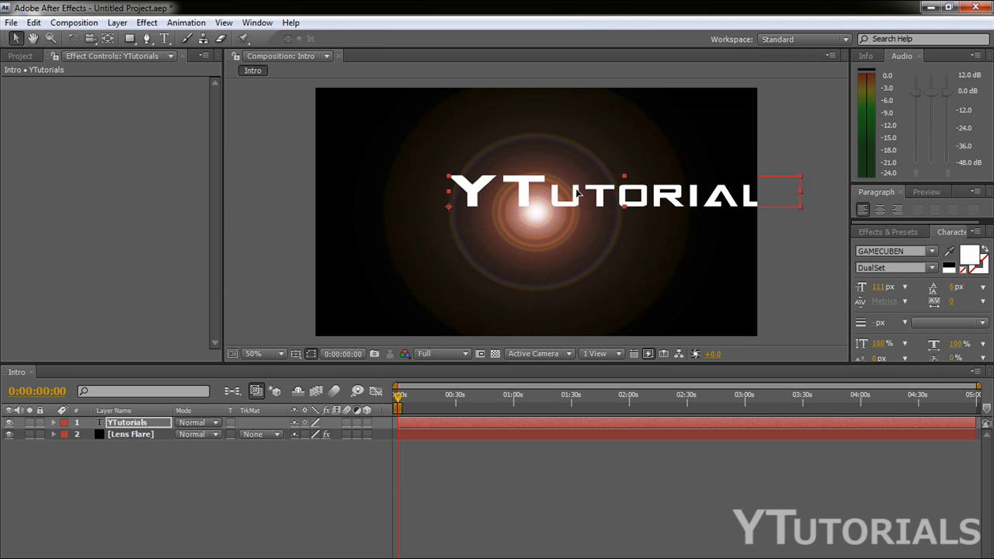
drag(543, 223, 468, 225)
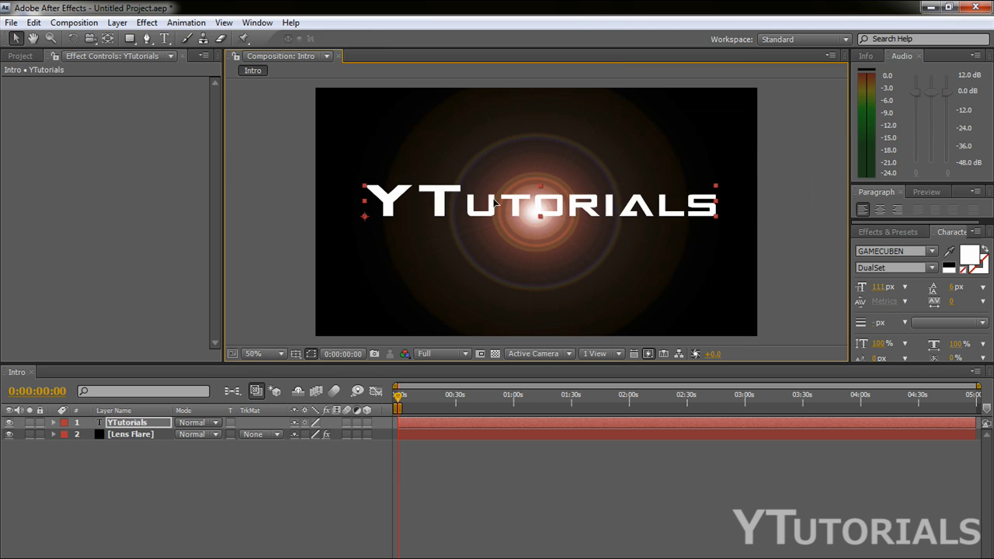
Show the Title/Action Safe overlay, nudge YTutorials to centre, then hide the overlay.
click(296, 355)
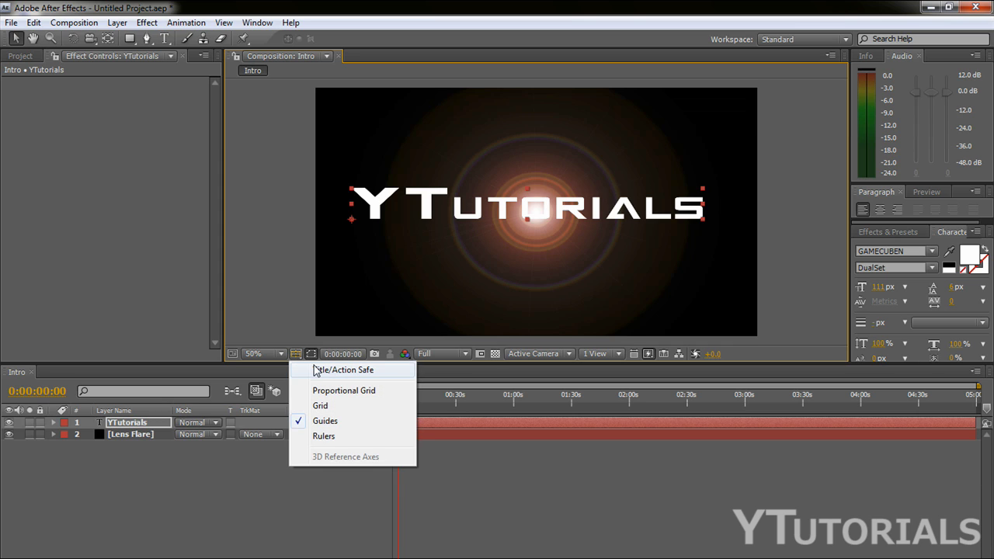
click(316, 371)
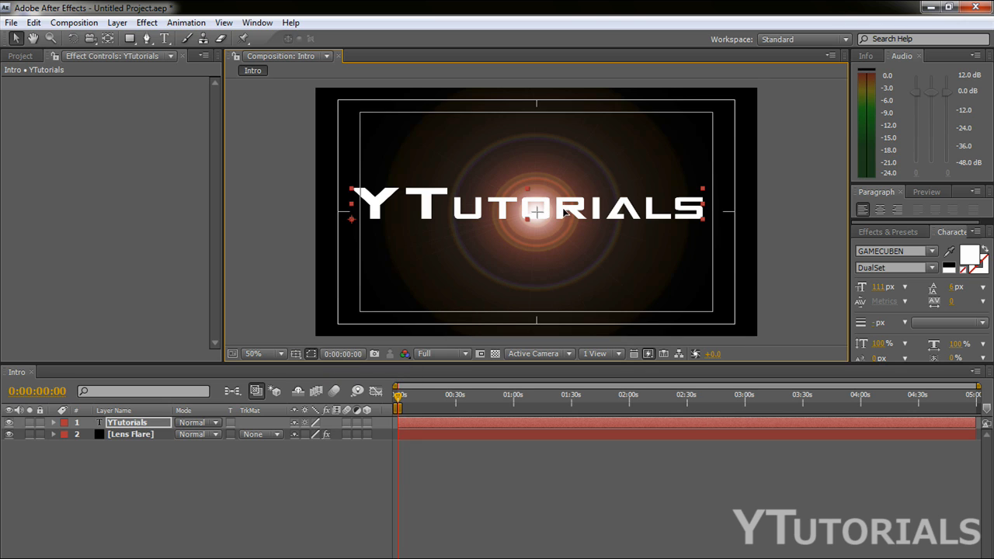
drag(564, 211, 565, 217)
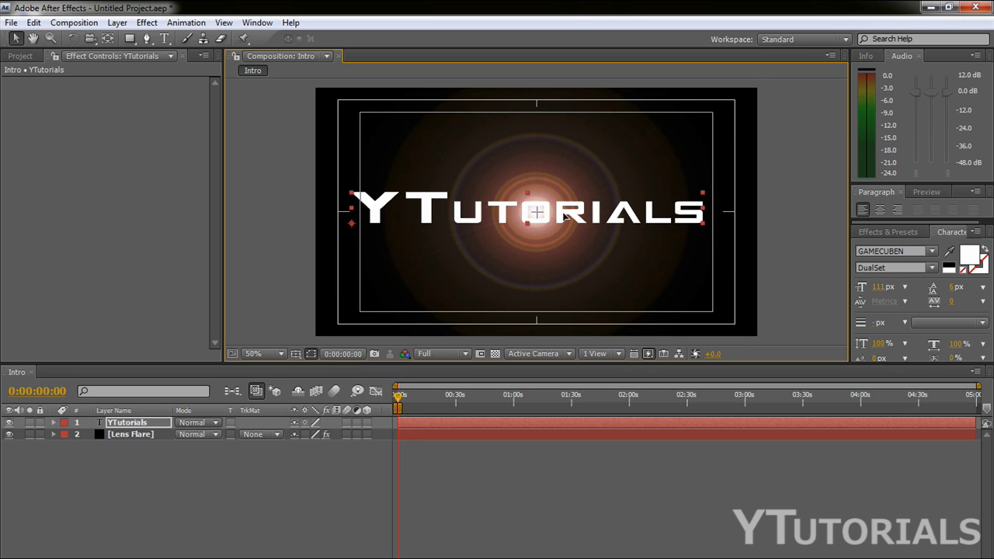
click(297, 355)
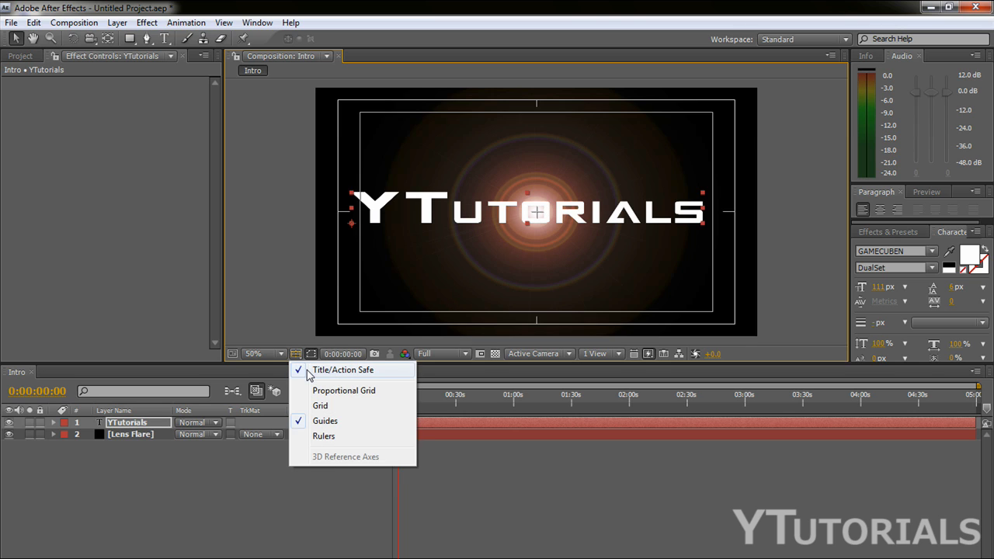
click(309, 371)
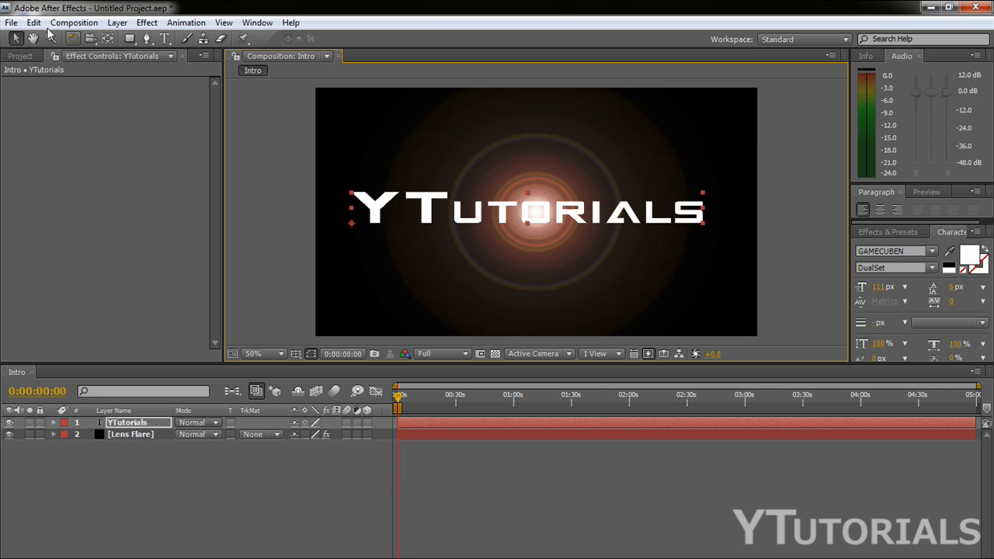
Import texture1.jpg through File > Import > File.
click(10, 22)
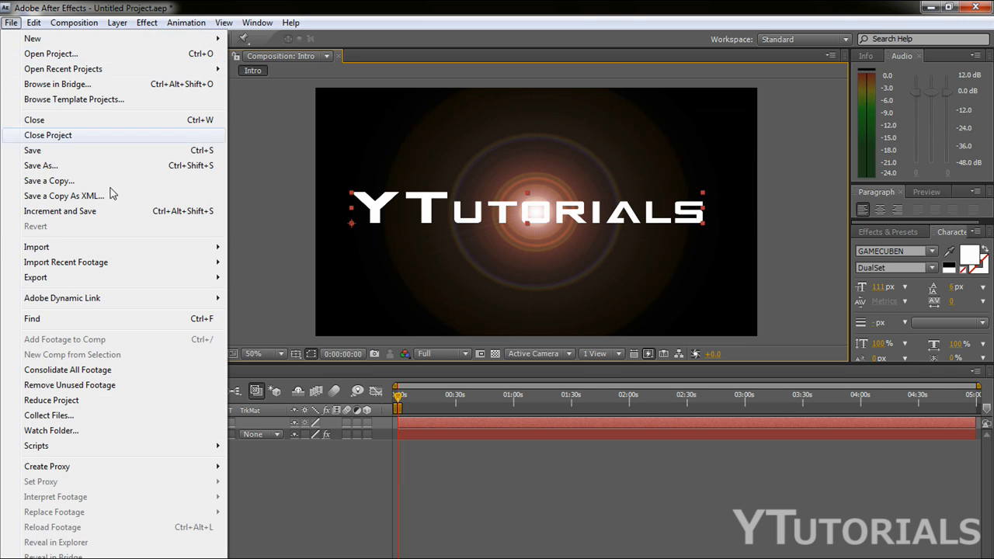
mouse_move(36, 247)
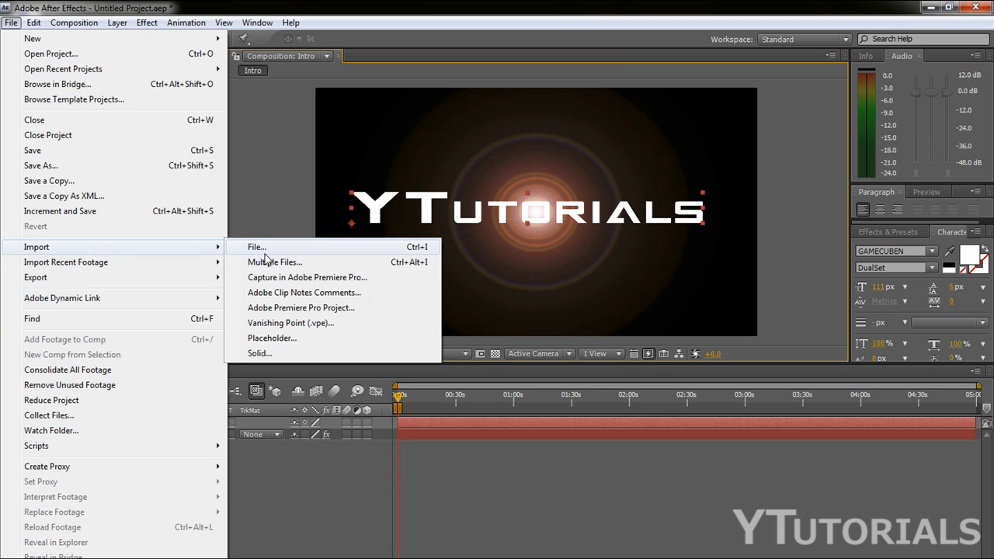
click(266, 249)
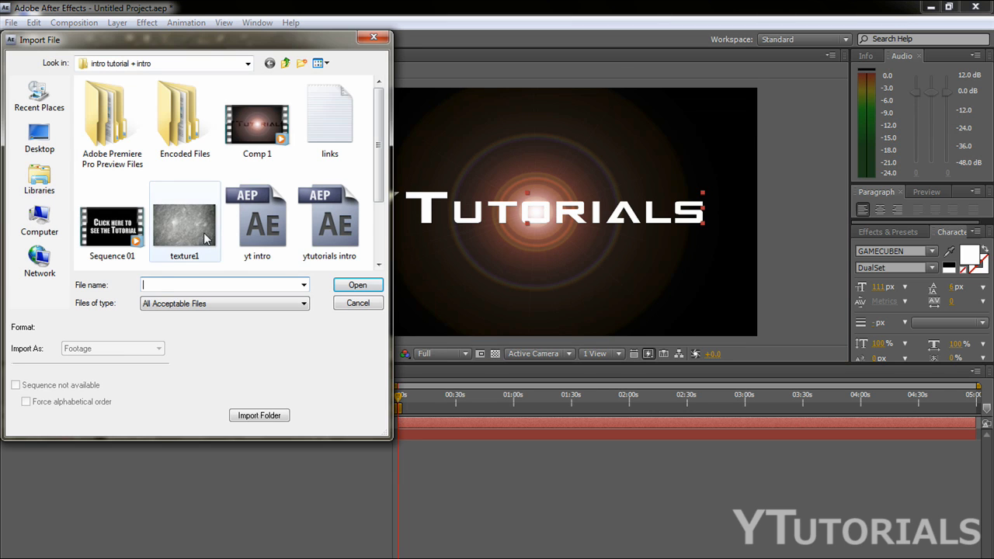
click(376, 285)
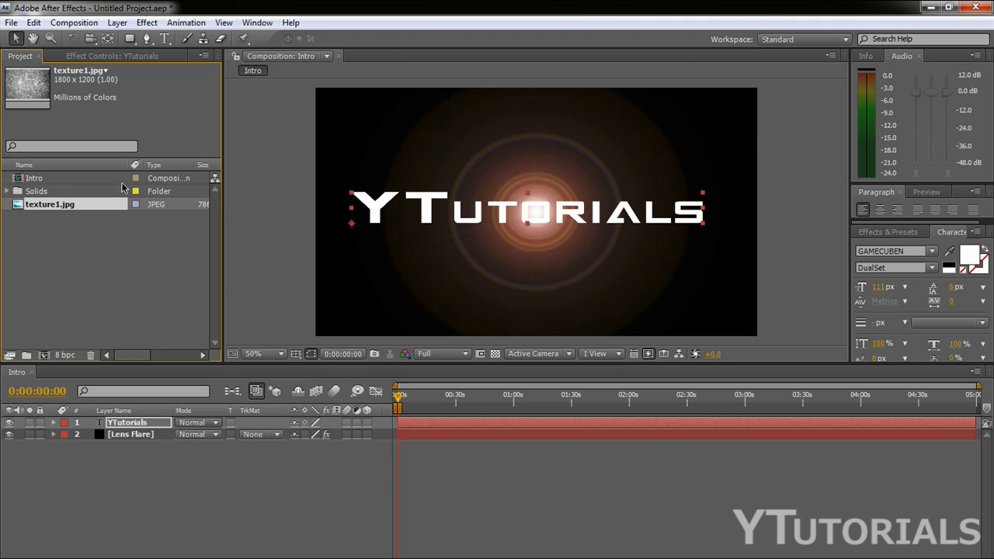
Place texture1.jpg below YTutorials and set its track matte to Luma Matte 'YTutorials'.
drag(45, 210, 142, 376)
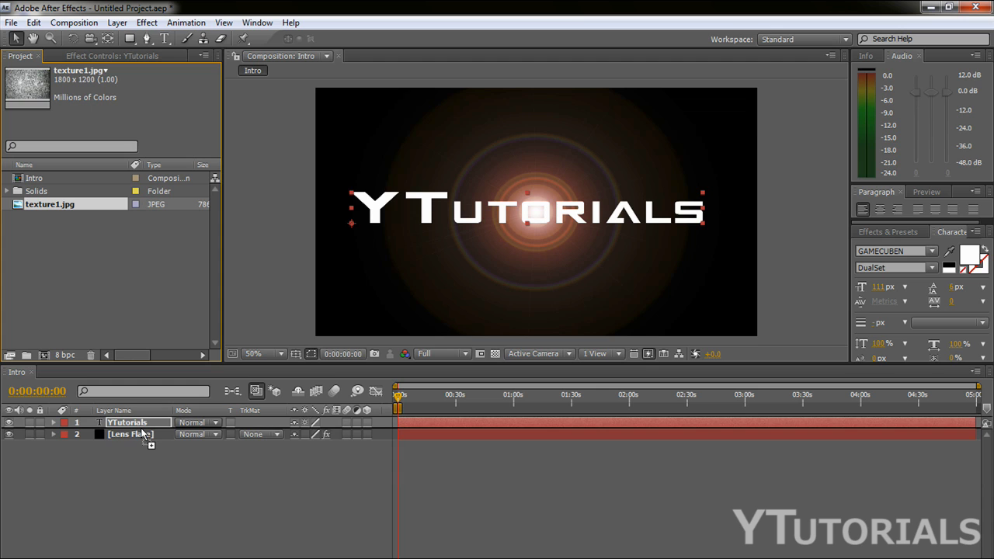
drag(144, 421, 143, 429)
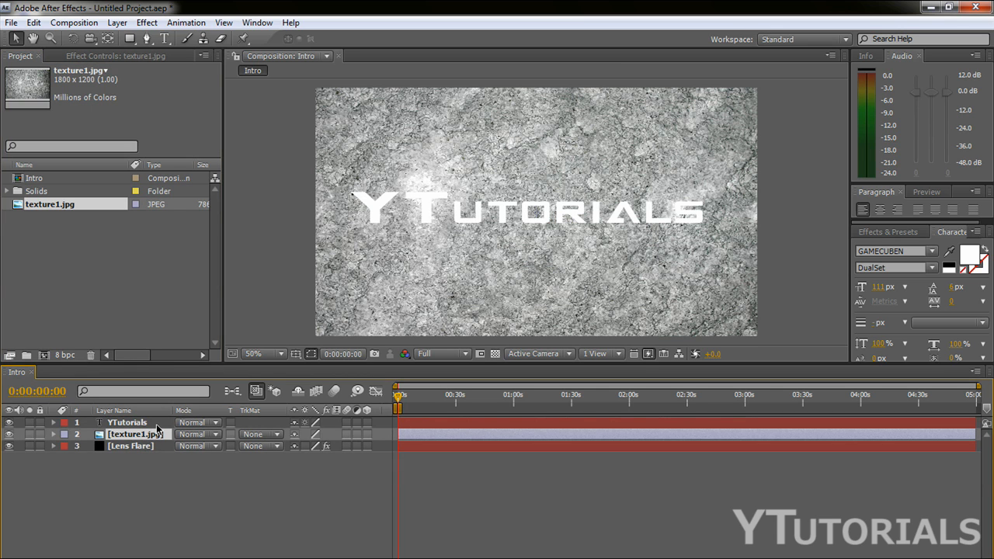
click(274, 437)
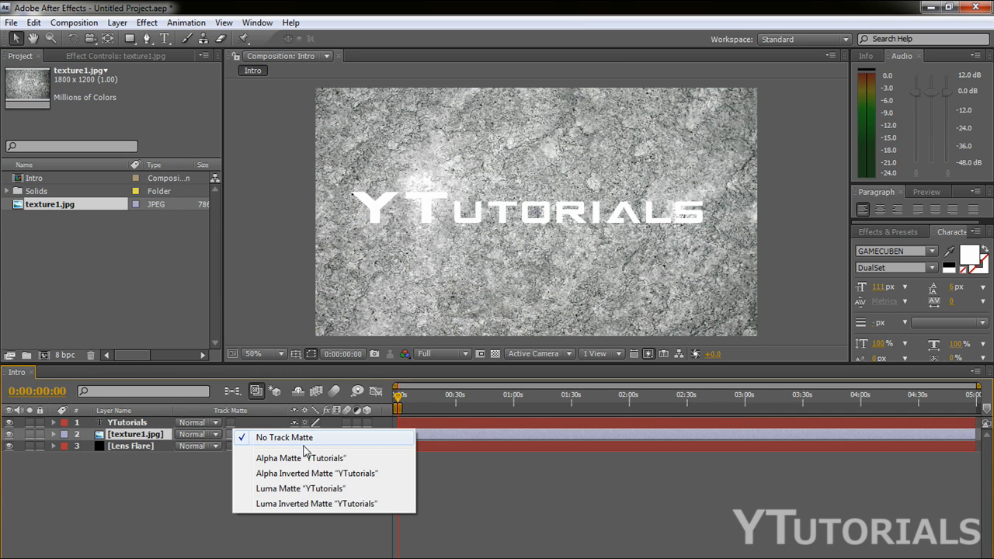
click(331, 492)
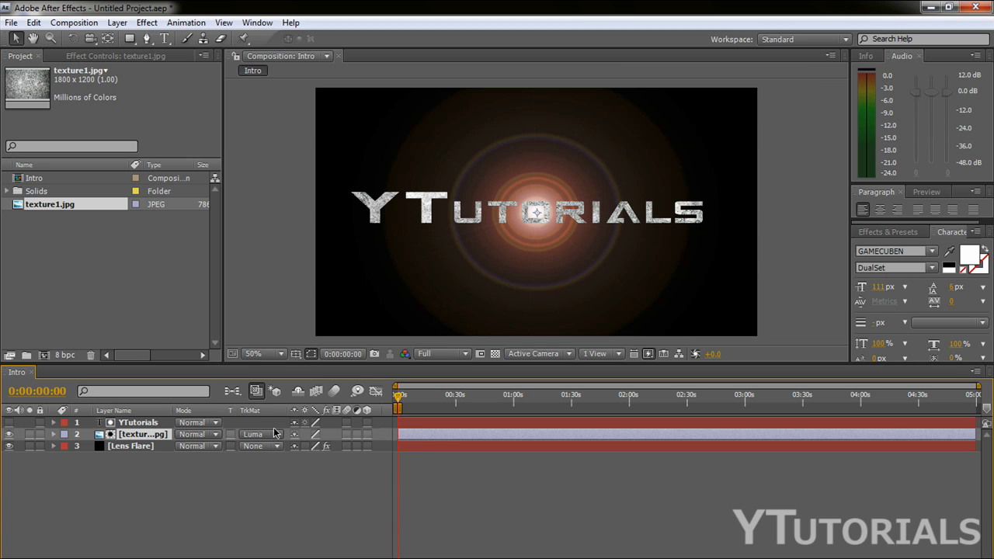
Set the texture layer's blend mode to Classic Color Burn and scrub ahead to check it.
click(202, 441)
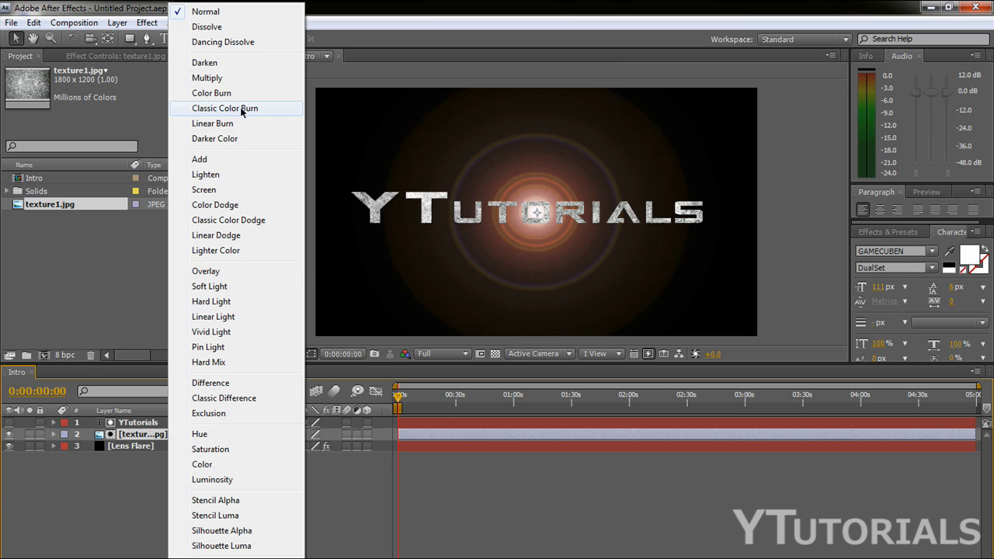
click(243, 111)
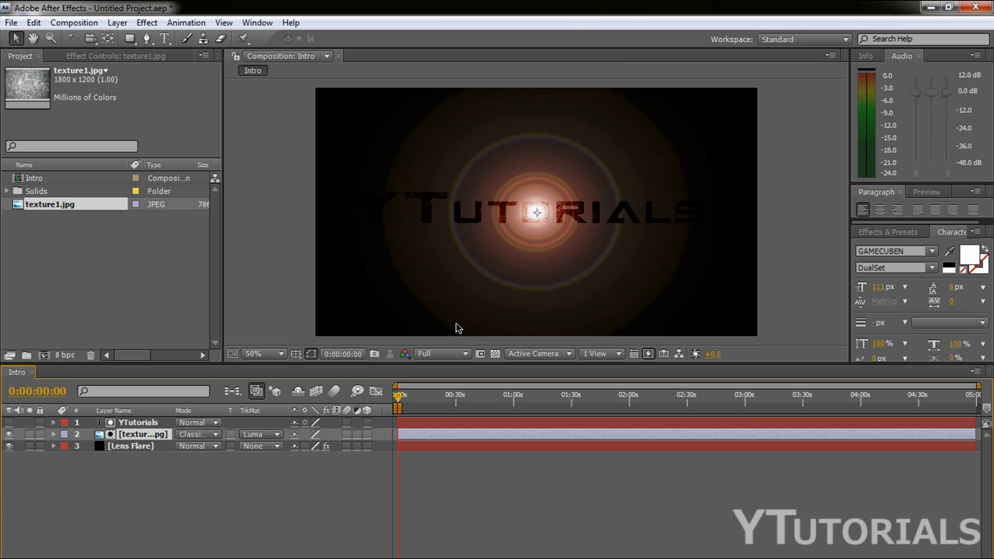
mouse_move(398, 395)
mouse_down()
mouse_move(798, 392)
mouse_move(378, 396)
mouse_up()
Expand the Lens Flare layer's Effects > Lens Flare properties, showing Flare Brightness, in the timeline.
click(80, 57)
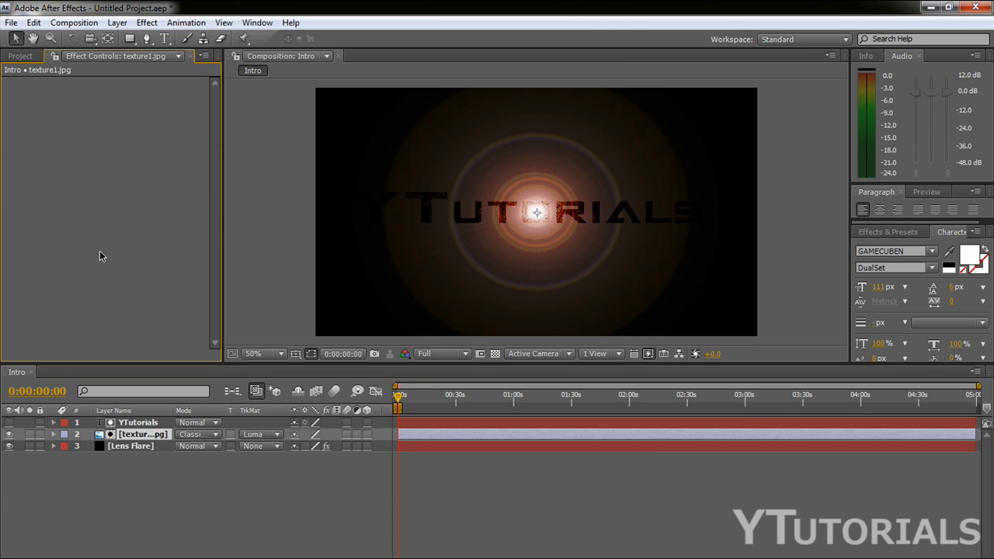
click(130, 447)
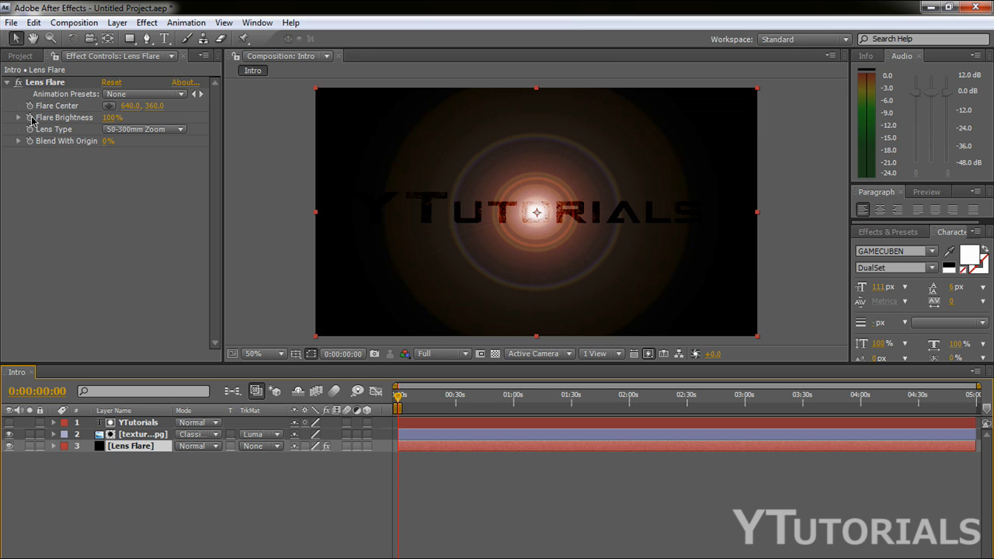
click(54, 446)
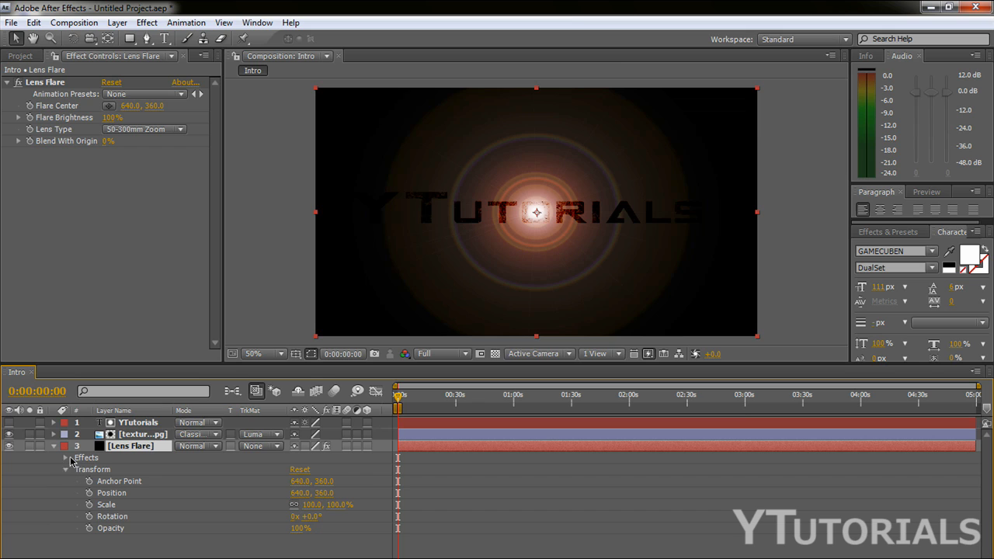
click(66, 469)
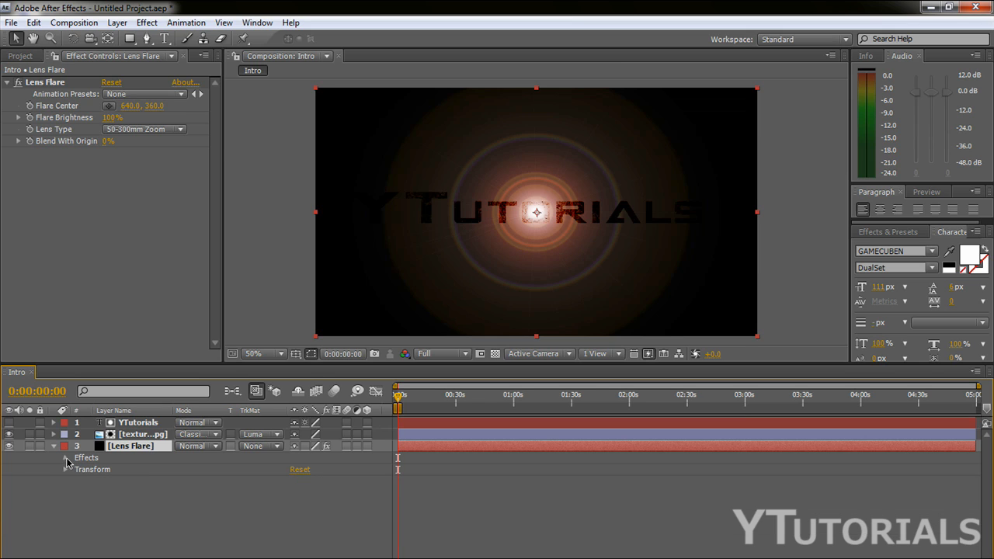
click(78, 470)
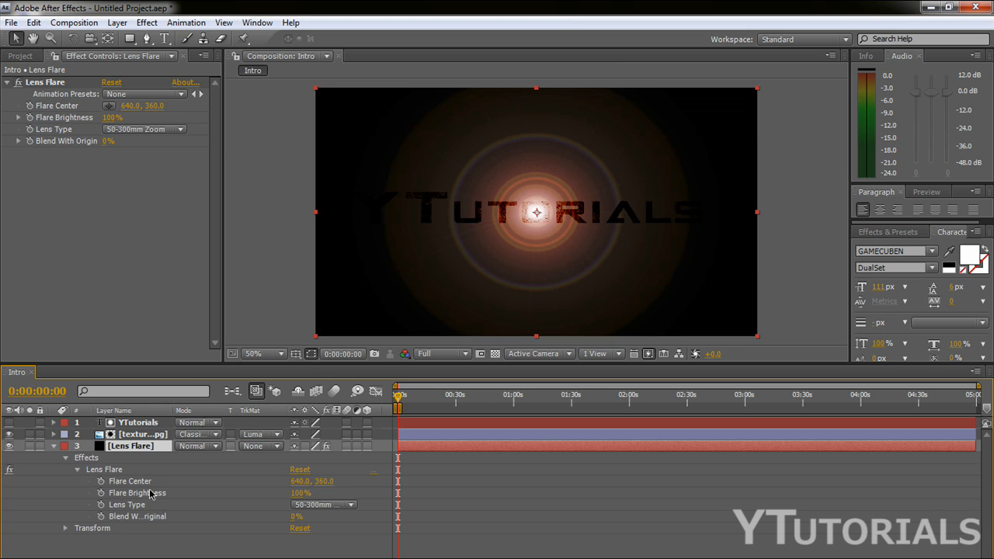
Keyframe Flare Brightness at 253% at 0s and about 150% at 1:29.
click(101, 494)
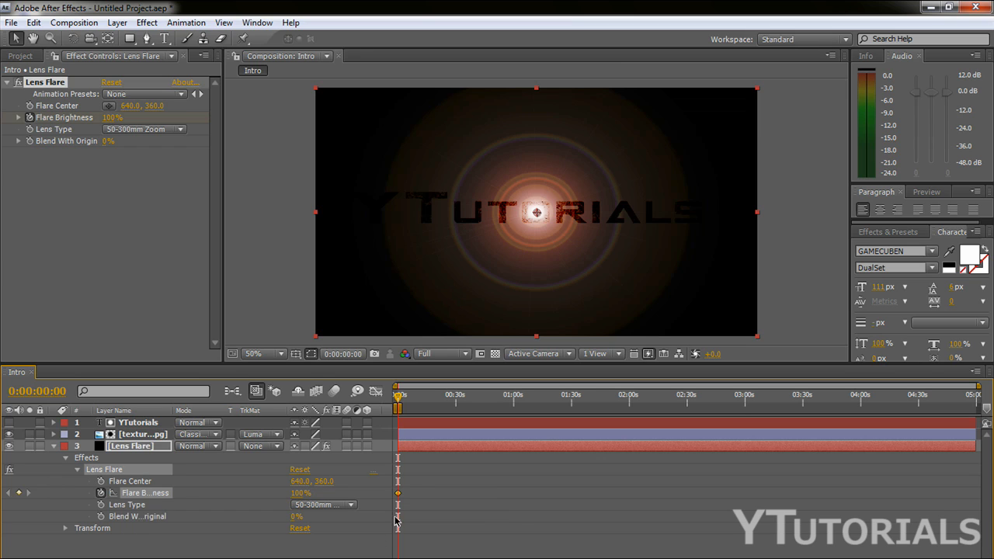
drag(300, 493, 385, 488)
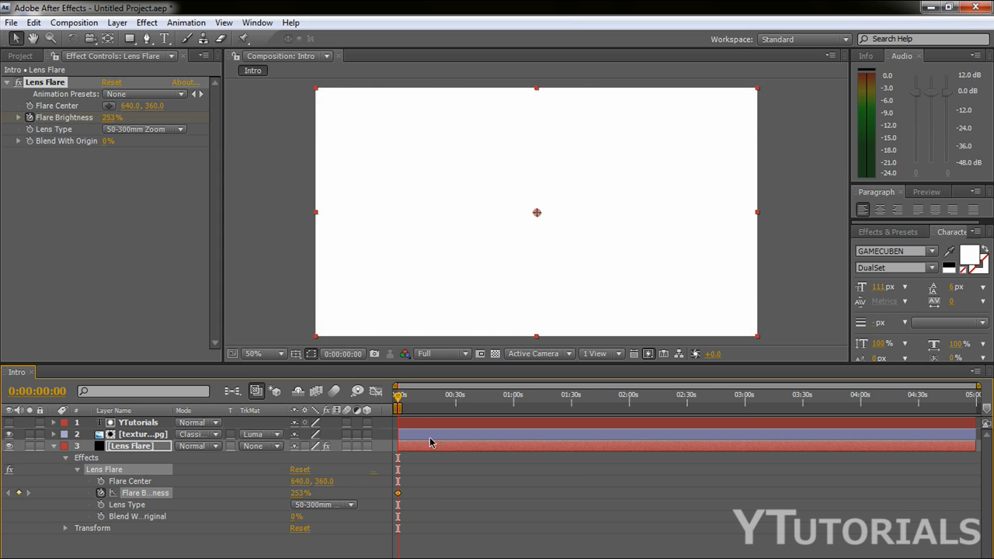
drag(398, 399, 570, 398)
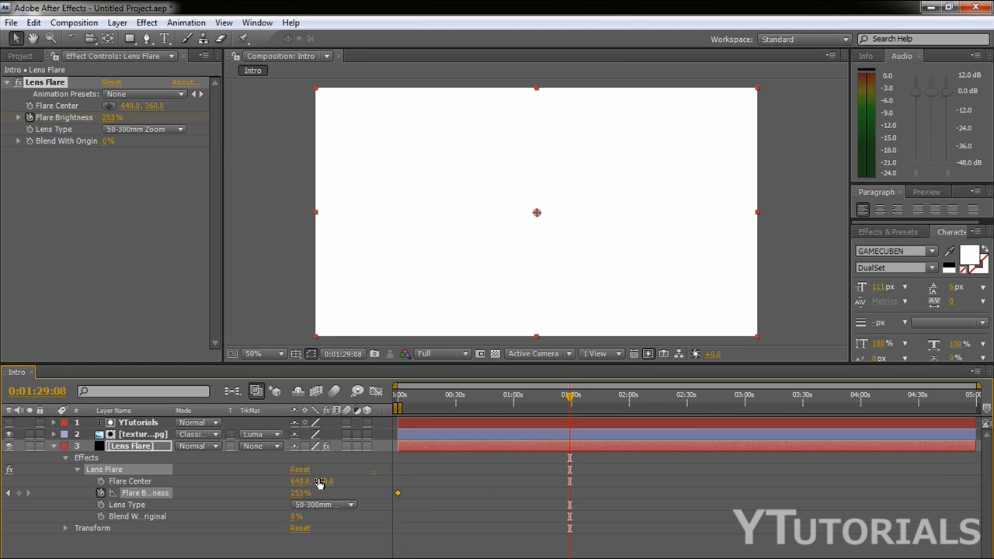
drag(300, 493, 233, 494)
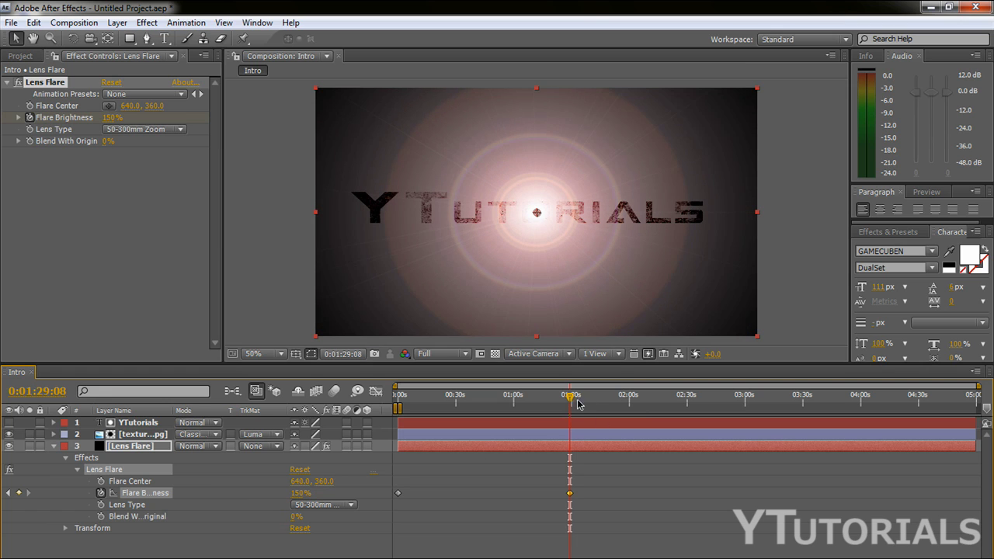
Add Flare Brightness keyframes of about 109% at 3:00 and 0% at the last frame.
drag(571, 401, 744, 406)
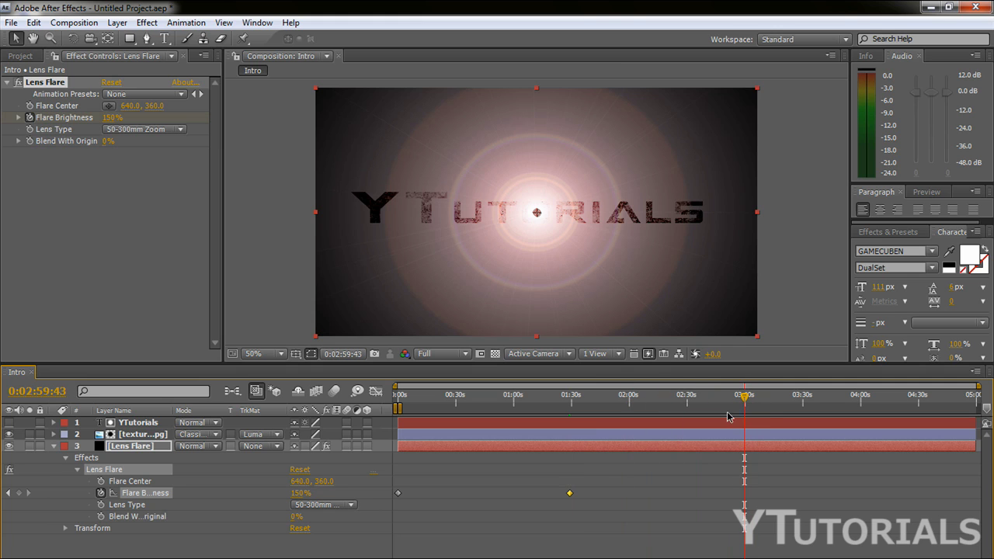
drag(295, 493, 284, 493)
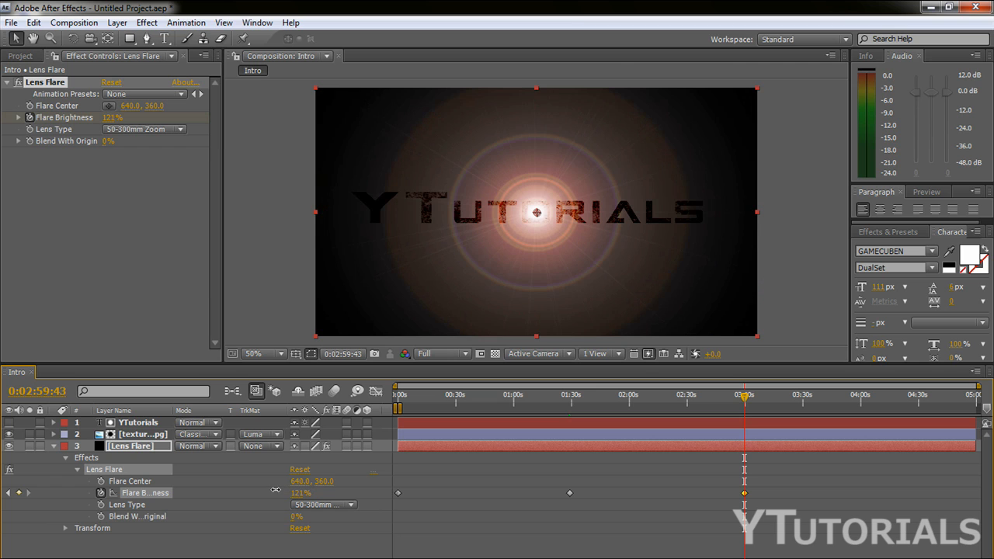
drag(269, 488, 267, 487)
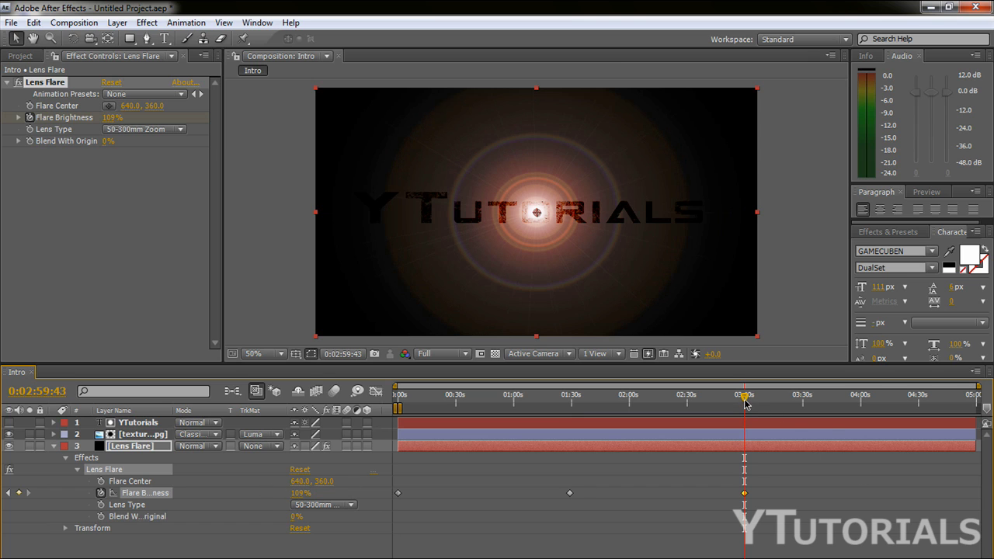
drag(744, 399, 977, 398)
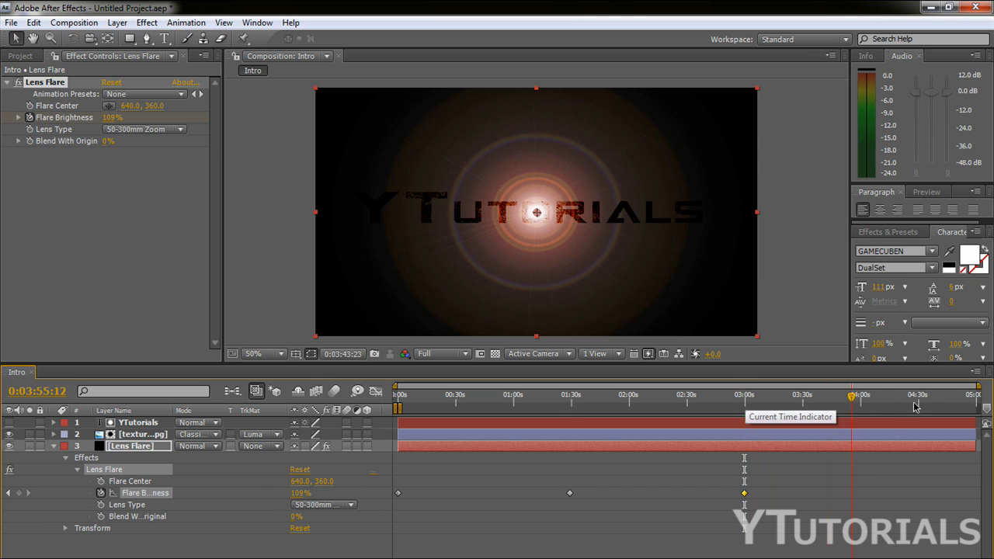
click(977, 444)
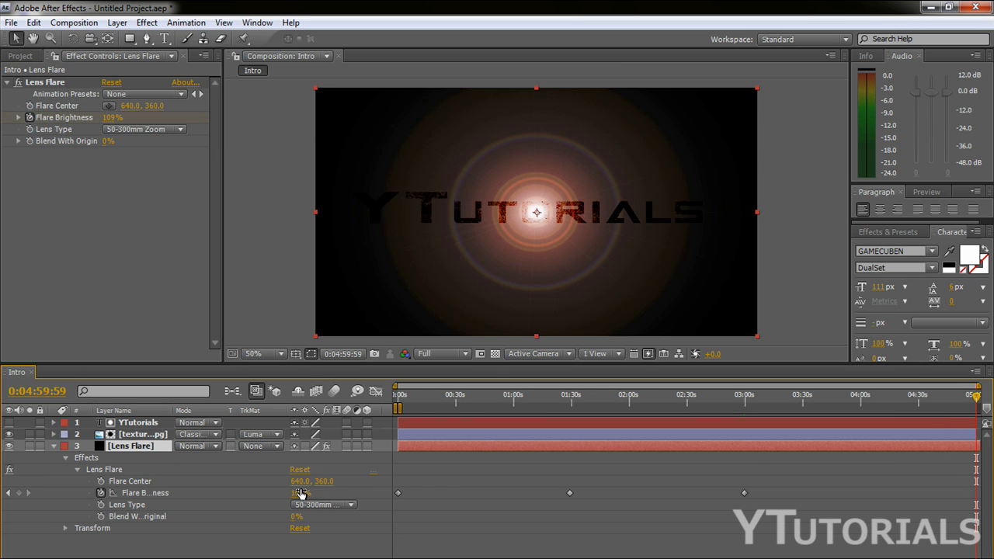
click(276, 494)
drag(294, 494, 215, 487)
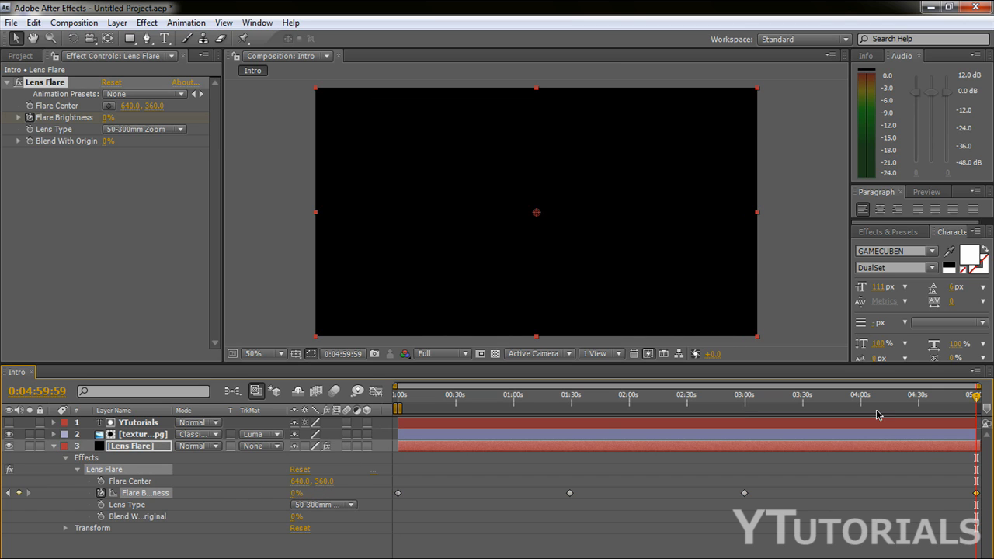
Scrub the timeline from the start to about 1:28 to watch the flare flash white and dim.
drag(977, 398, 596, 399)
mouse_move(503, 405)
mouse_down()
mouse_move(445, 409)
mouse_move(780, 414)
mouse_move(454, 402)
mouse_up()
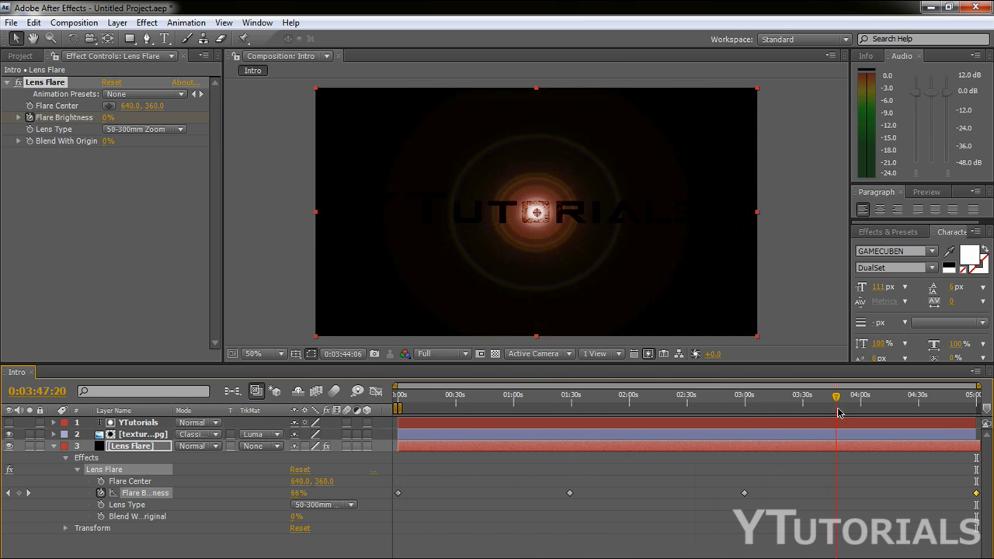
key(Home)
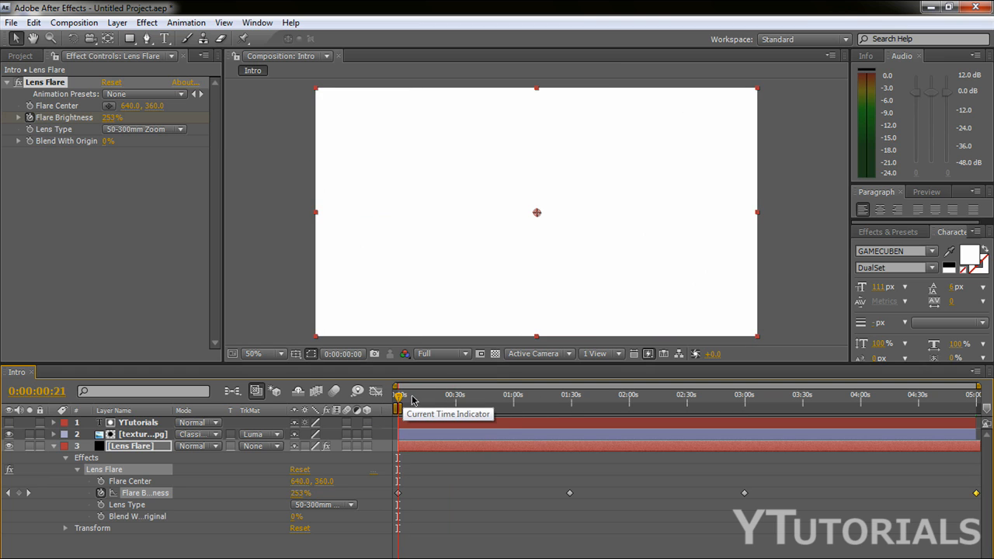
drag(399, 401, 566, 407)
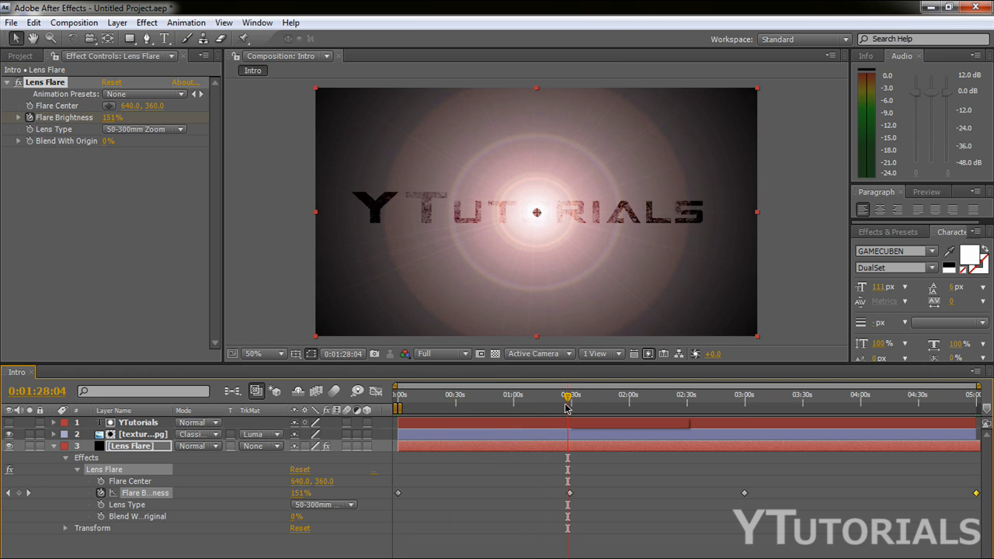